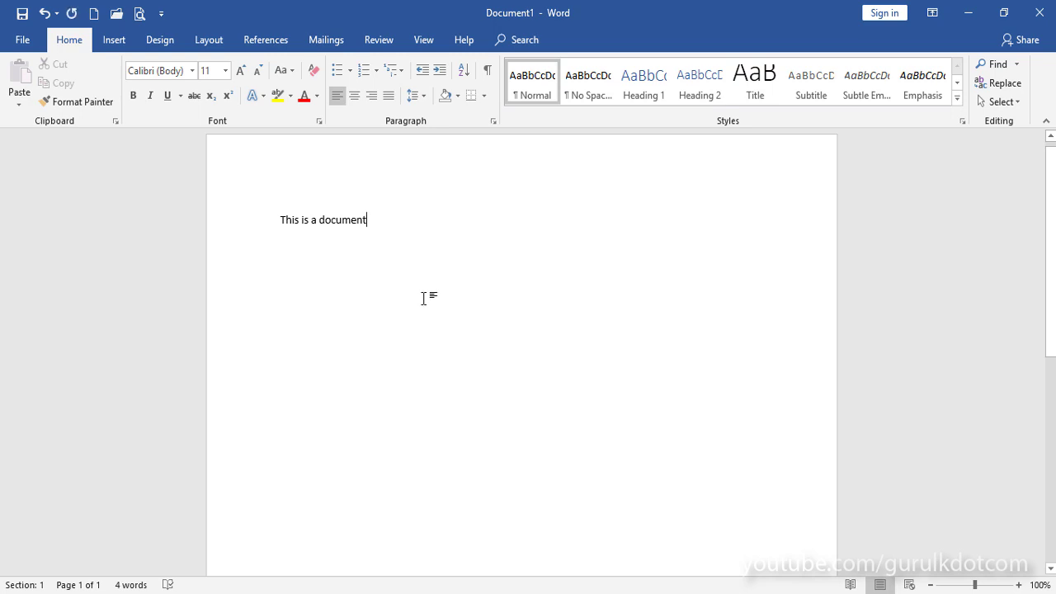
Open the File Info page for Document1, briefly viewing the New templates before returning to Info
left_click(22, 41)
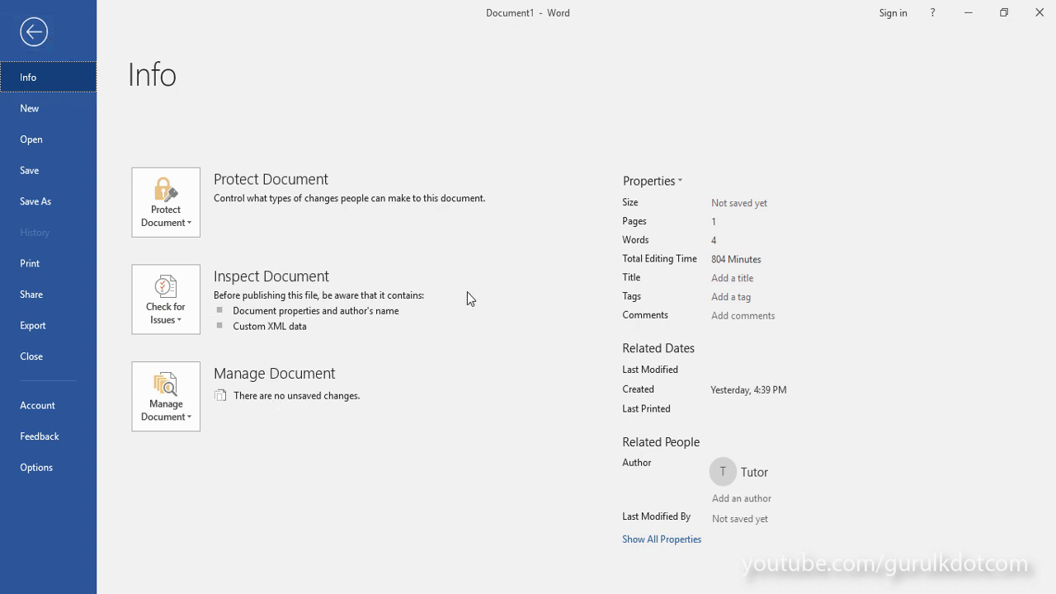
left_click(33, 33)
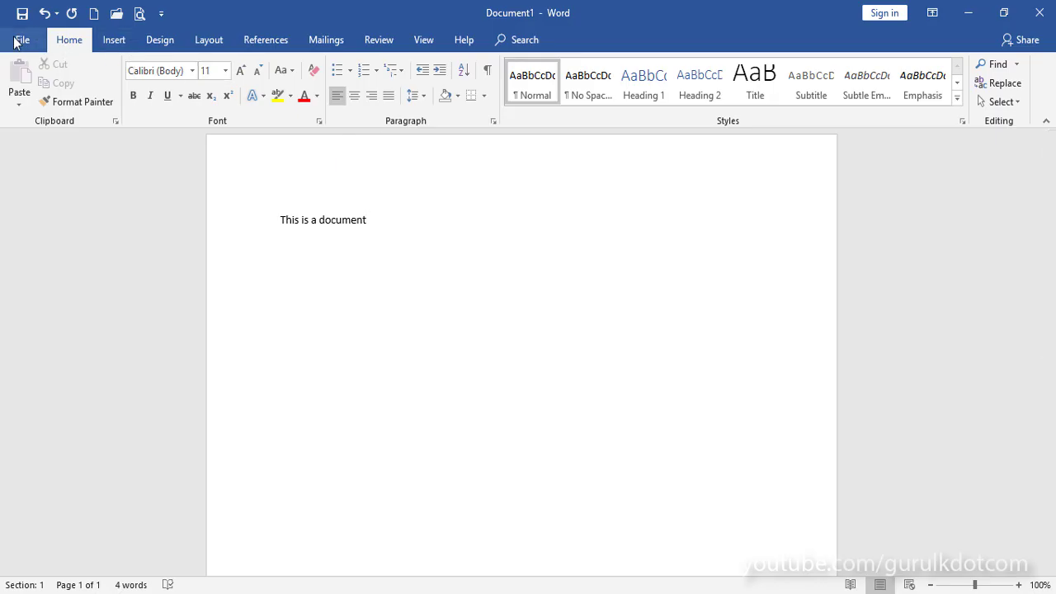
left_click(21, 41)
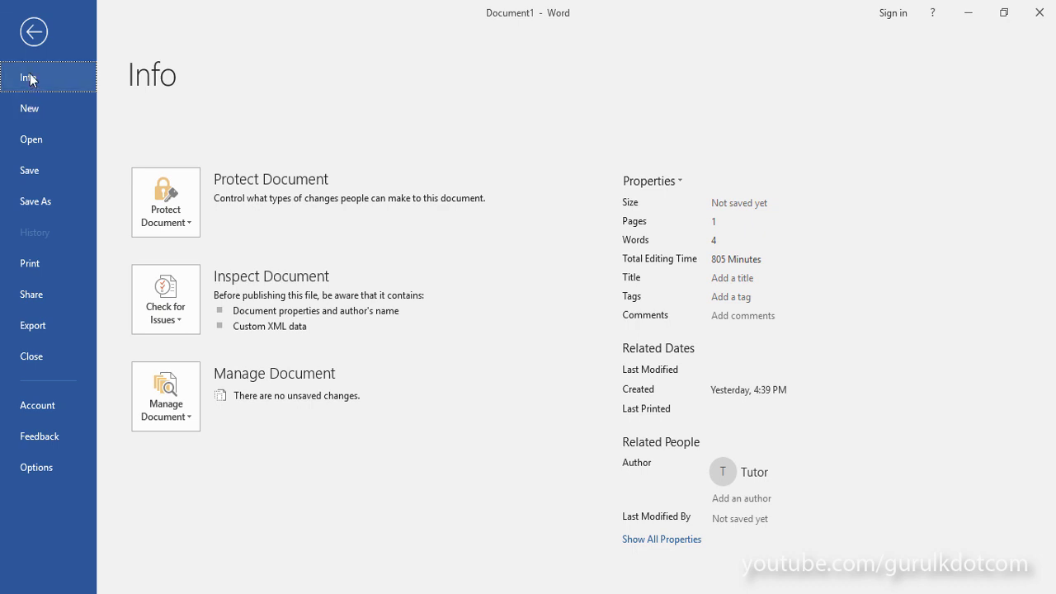
left_click(29, 107)
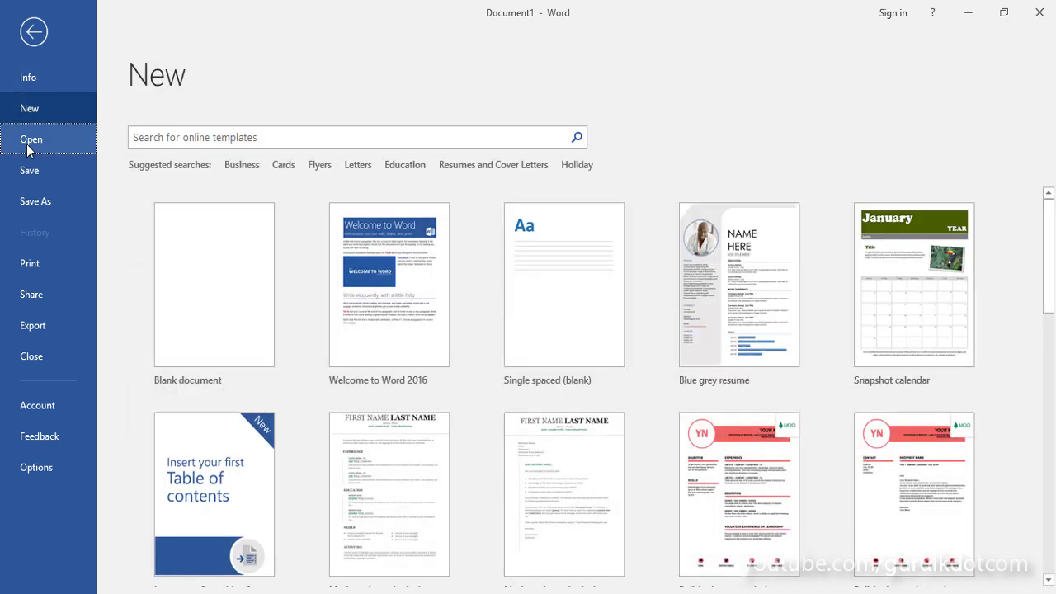
left_click(32, 77)
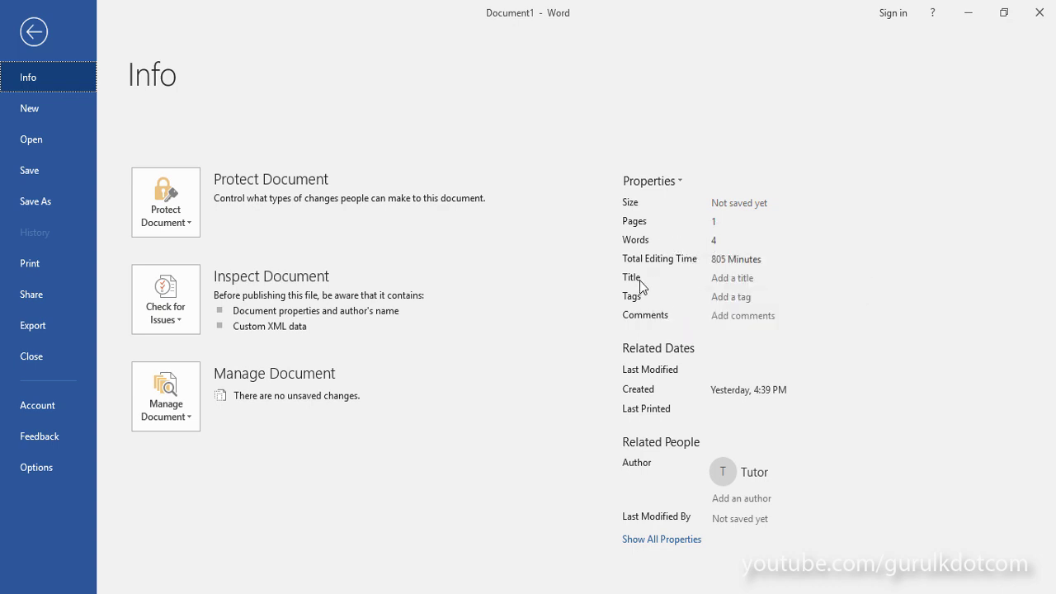
Start editing the Title and Tags property fields on the Info page
left_click(725, 286)
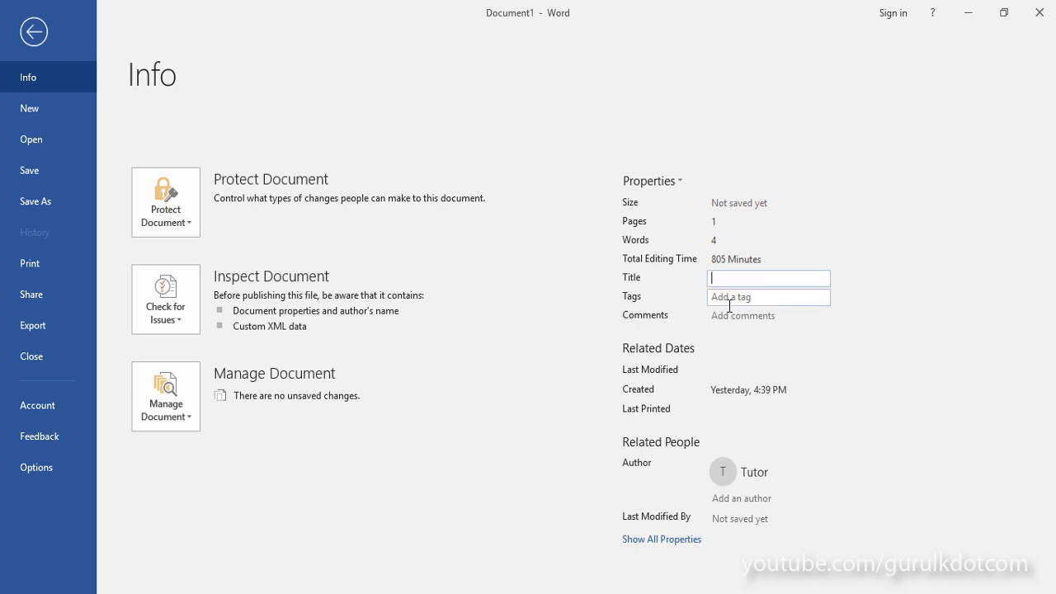
left_click(729, 303)
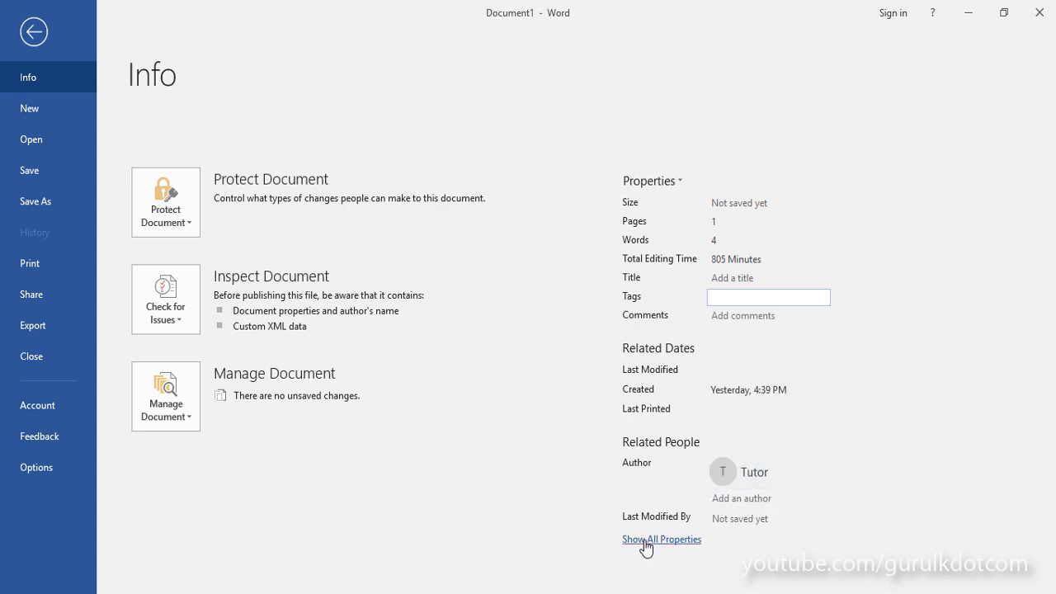
left_click(679, 540)
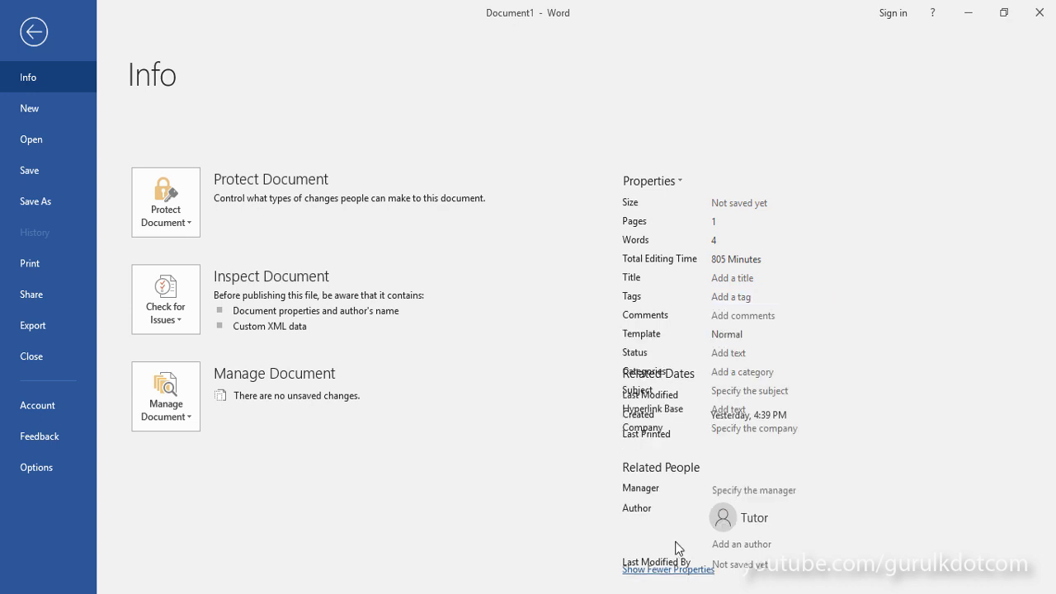
scroll(808, 400, "down", 2)
scroll(808, 400, "down", 1)
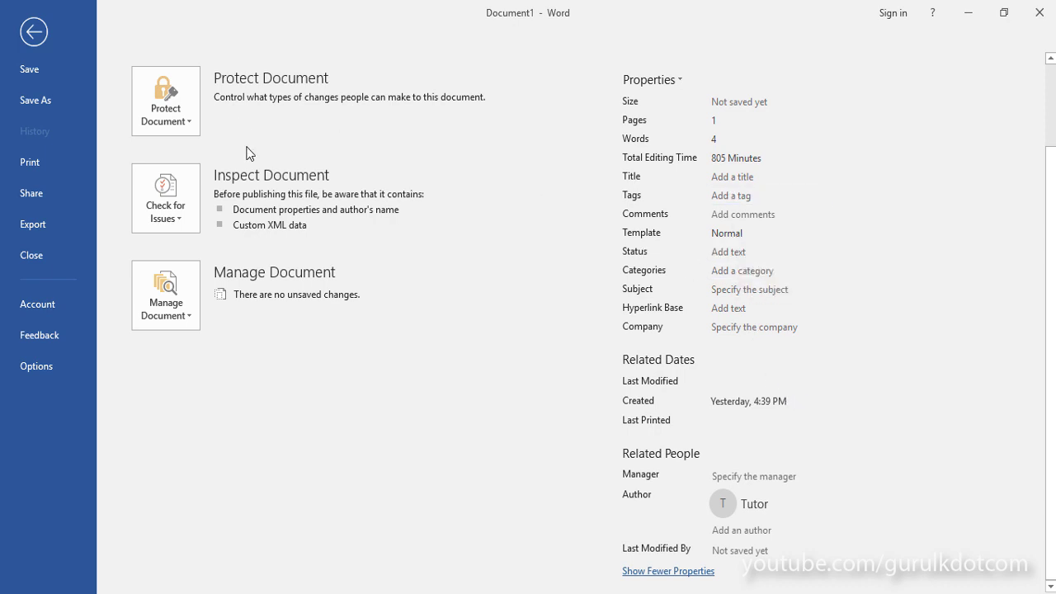
left_click(725, 271)
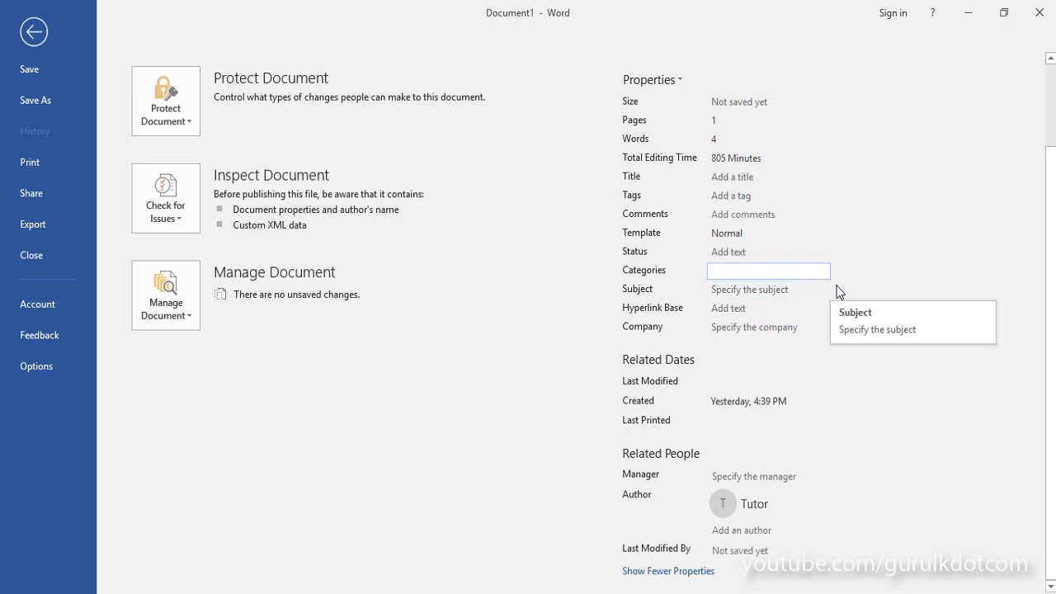
left_click(841, 277)
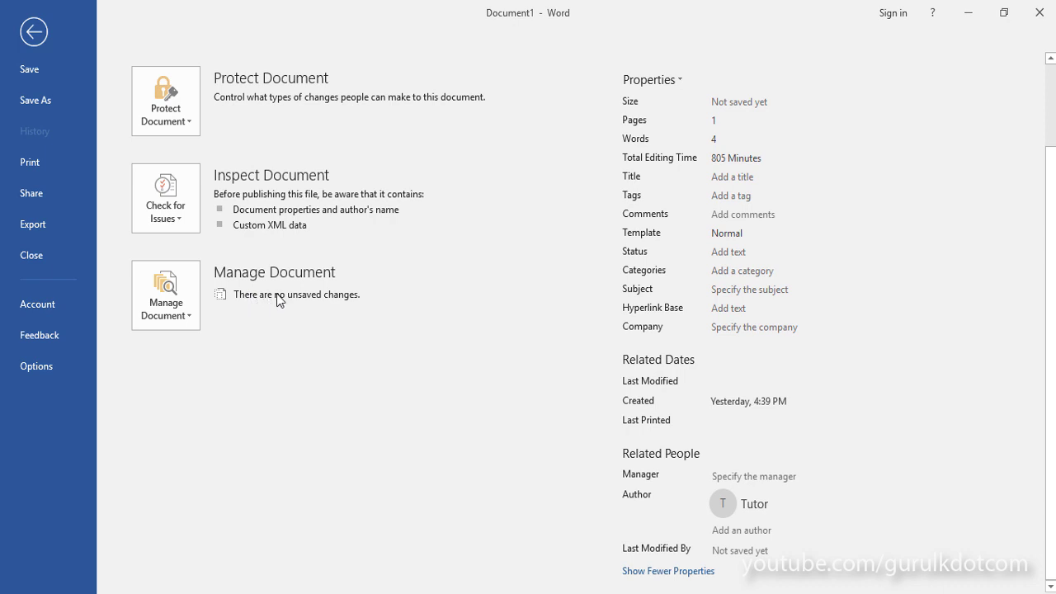
left_click(183, 111)
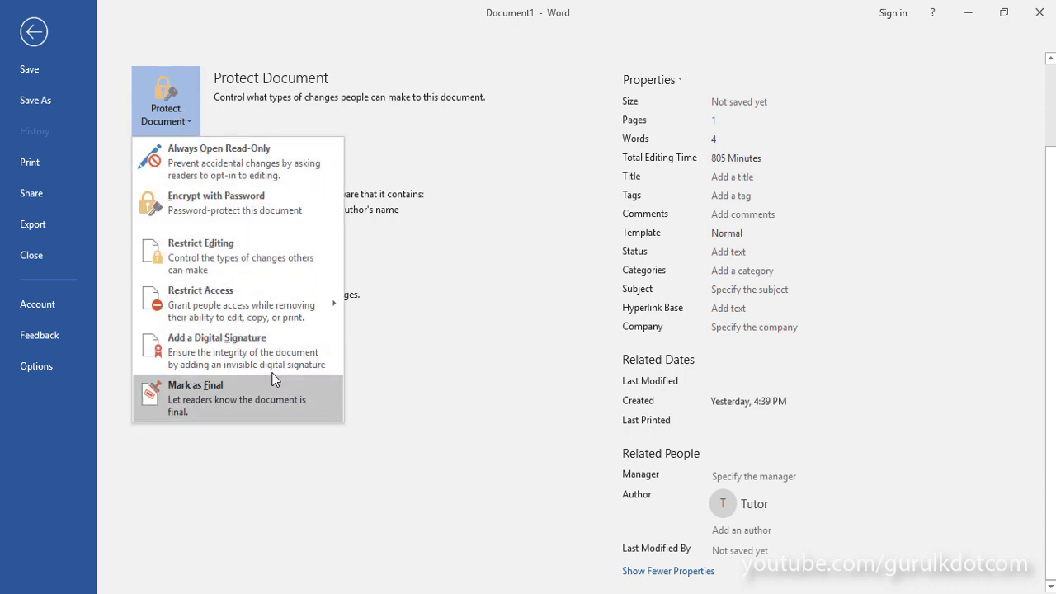
left_click(368, 116)
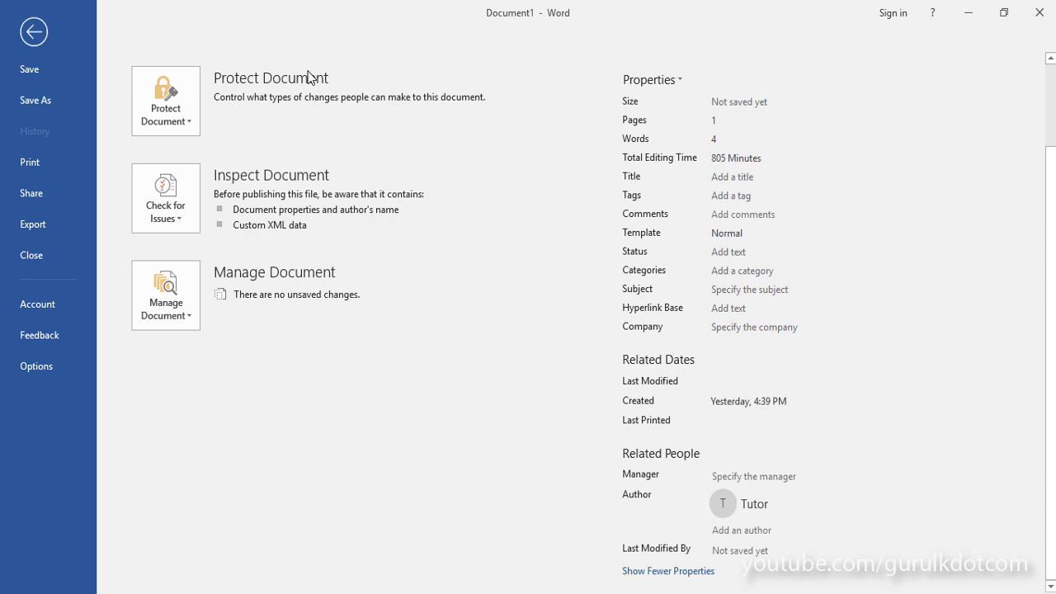
left_click(188, 122)
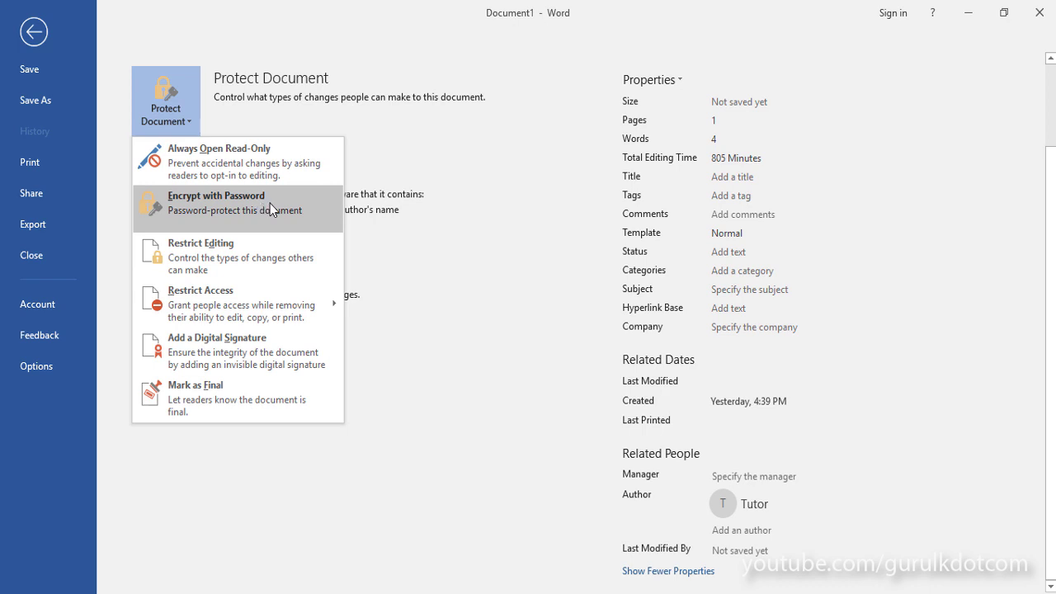
left_click(501, 155)
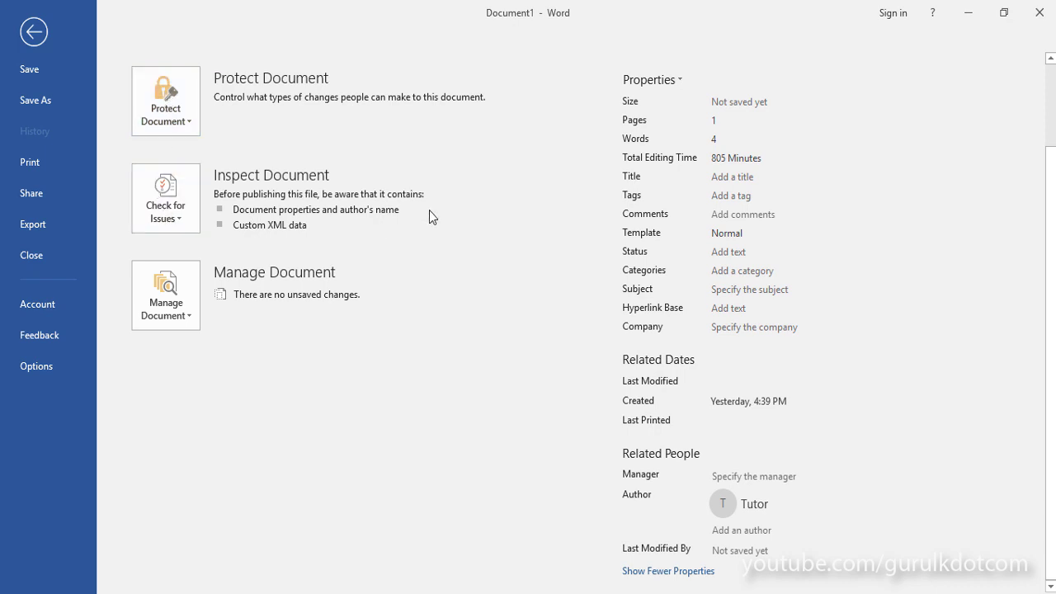
left_click(180, 221)
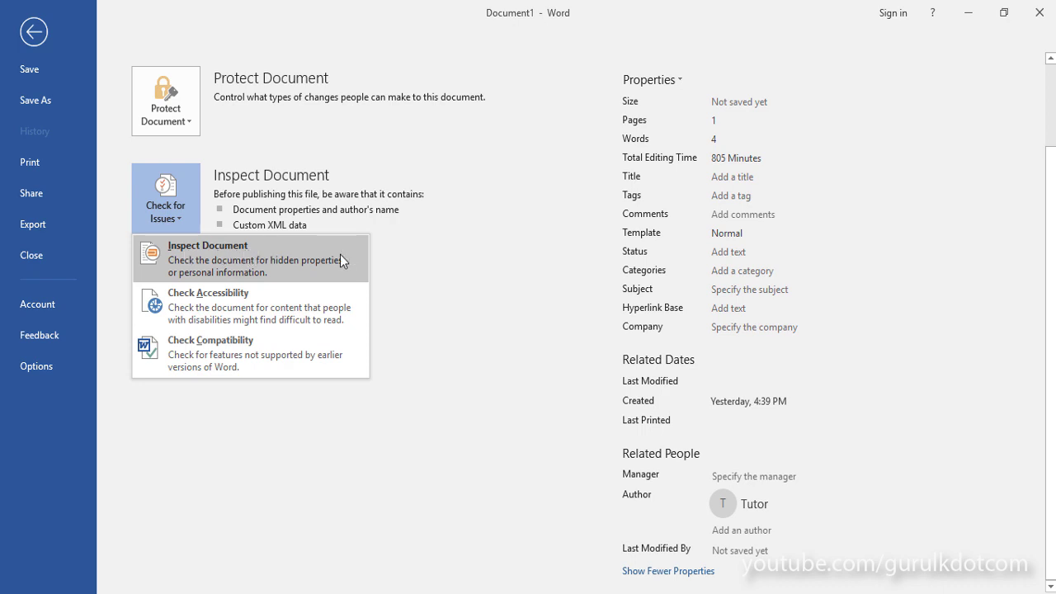
left_click(486, 265)
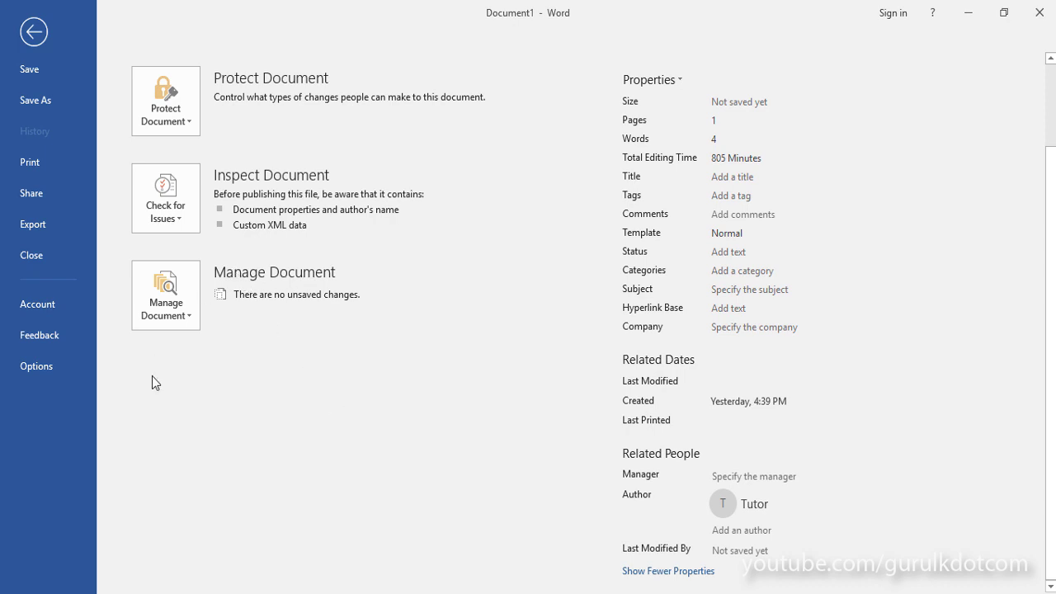
Check the UnsavedFiles recovery folder, find it empty, and cancel the browse dialog
left_click(178, 312)
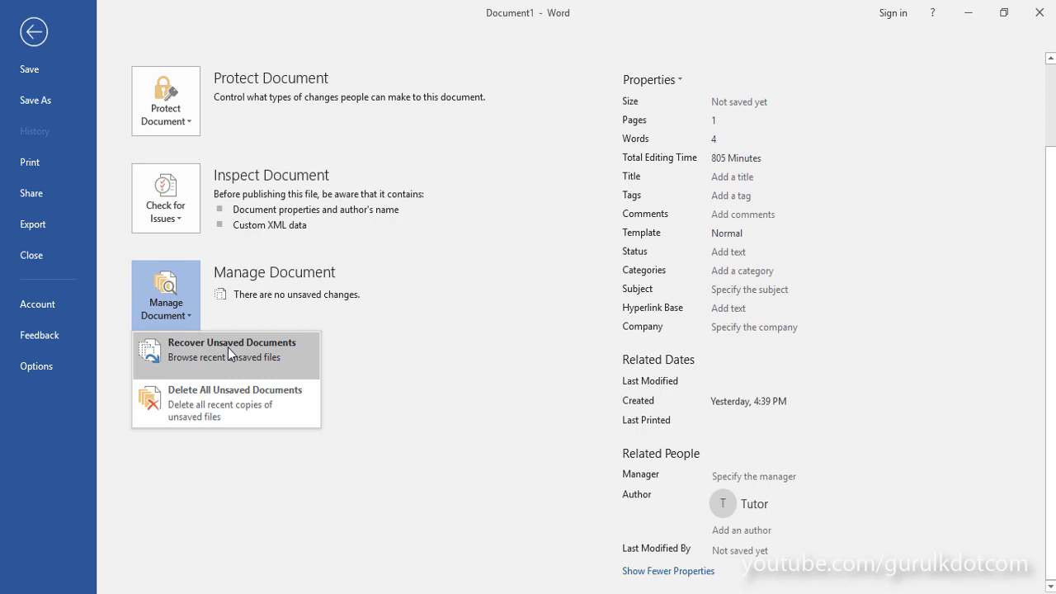
left_click(281, 349)
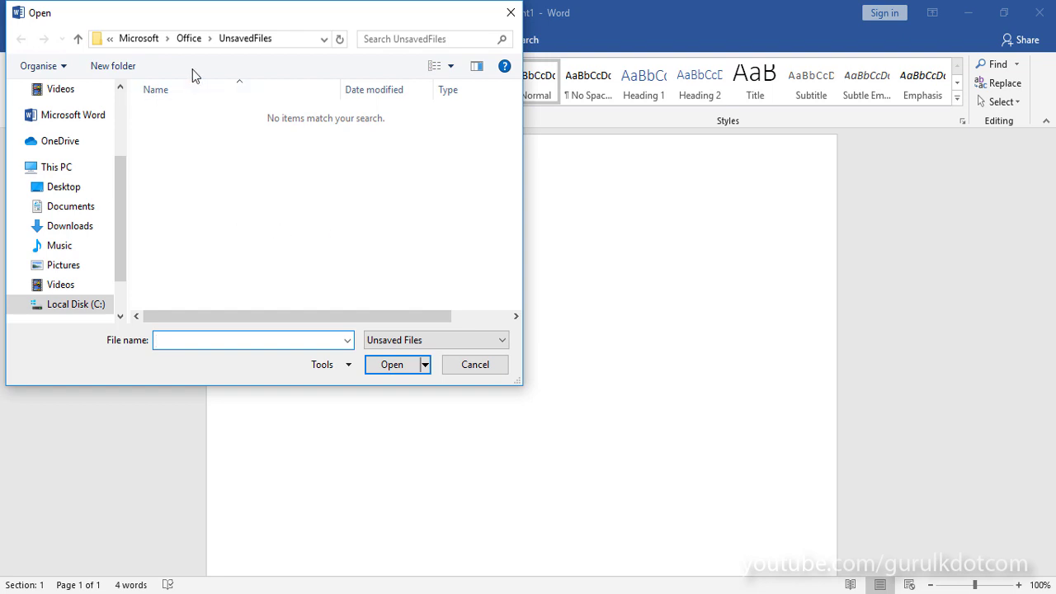
left_click(479, 371)
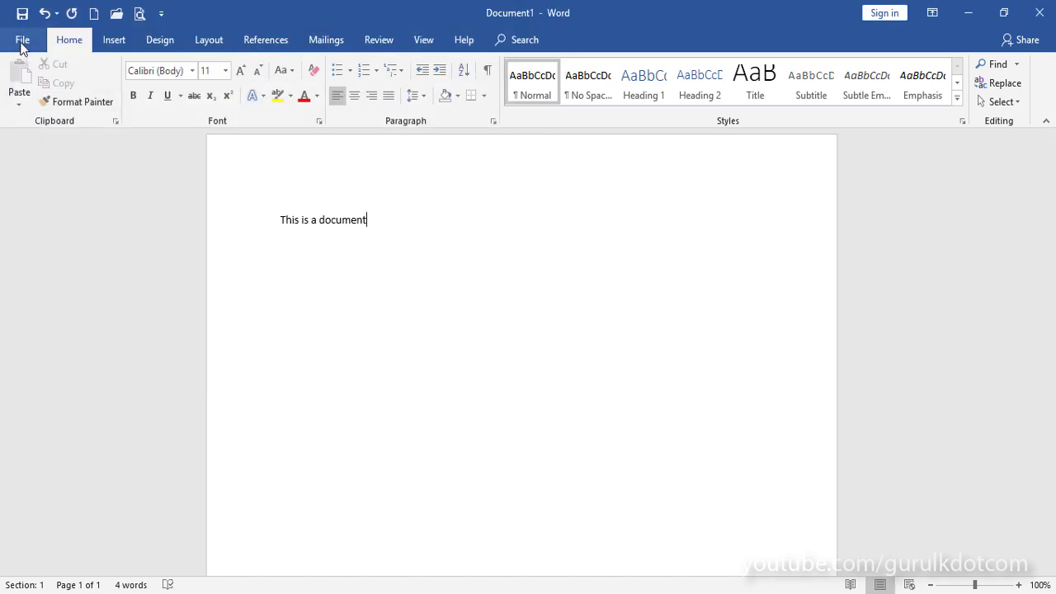
Open the File Info page for Document1, showing 4 words on 1 page
left_click(22, 43)
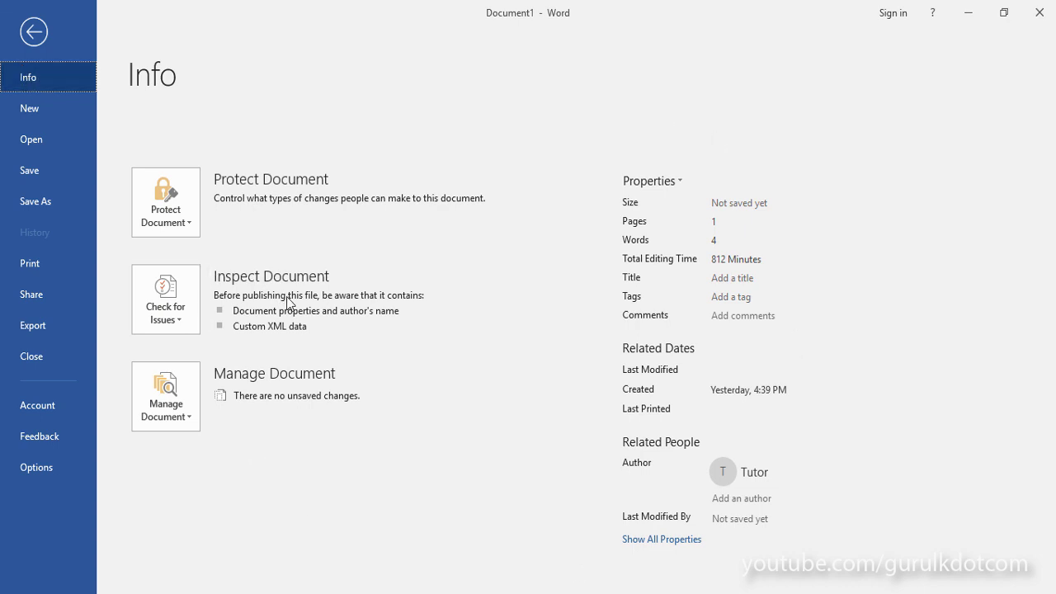
Browse the New templates, then switch to the Open page with no recent files
left_click(37, 107)
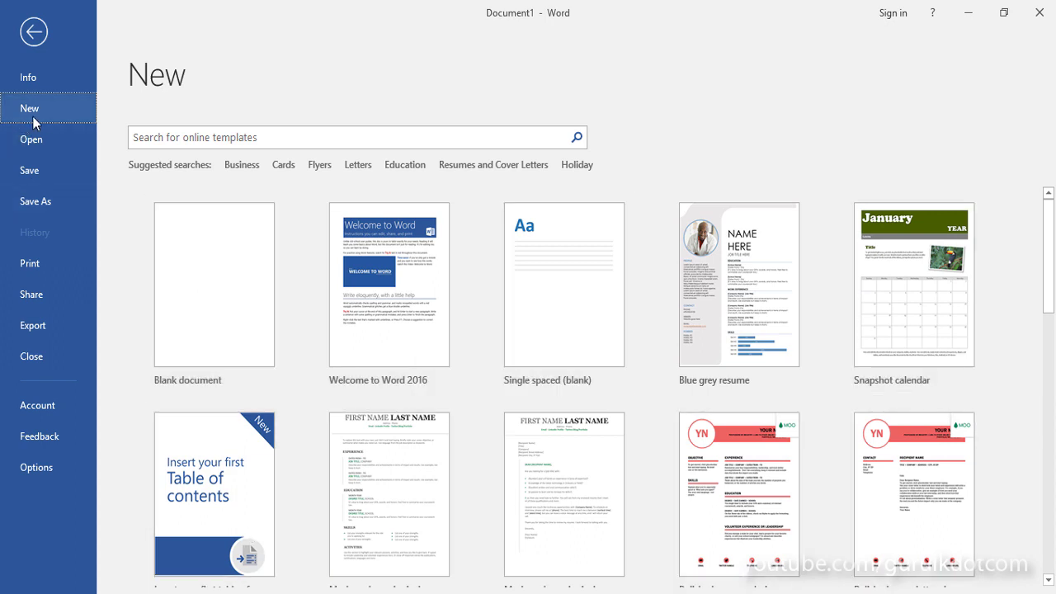
left_click(33, 140)
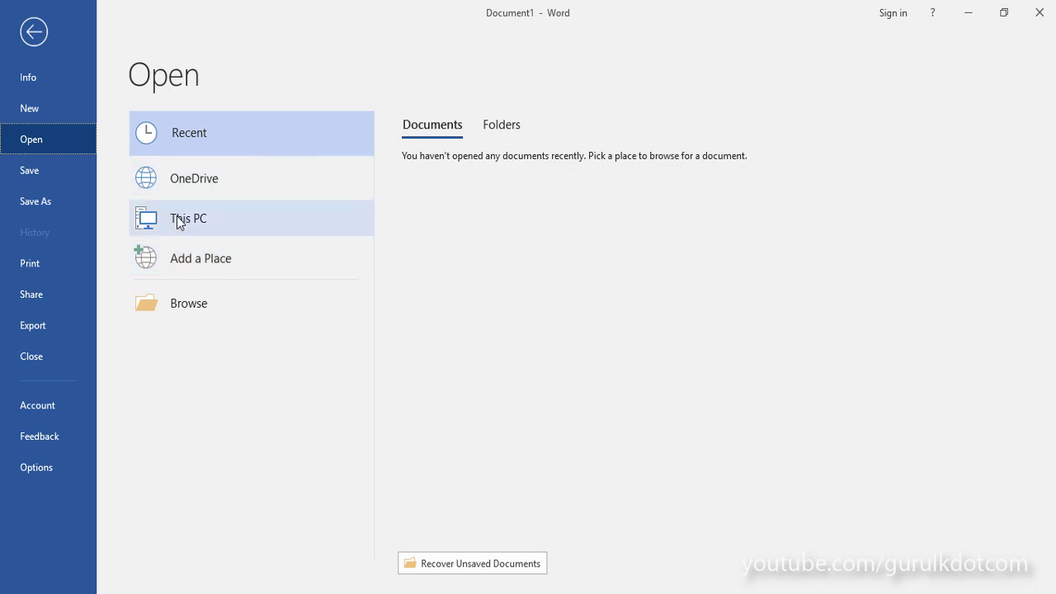
View the Save As locations, then the Print preview targeting Microsoft Print to PDF
left_click(31, 171)
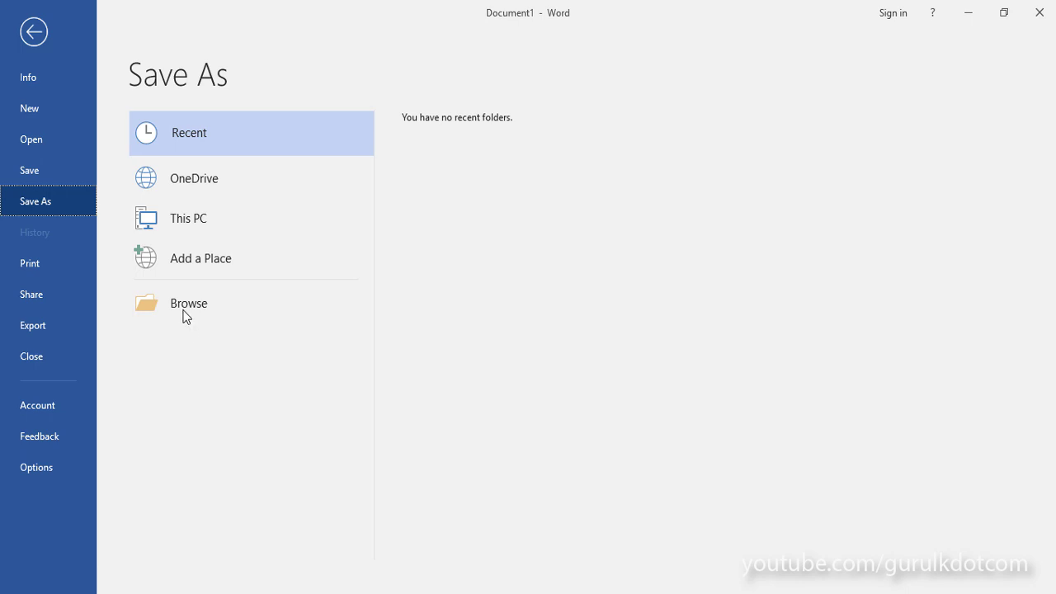
left_click(39, 269)
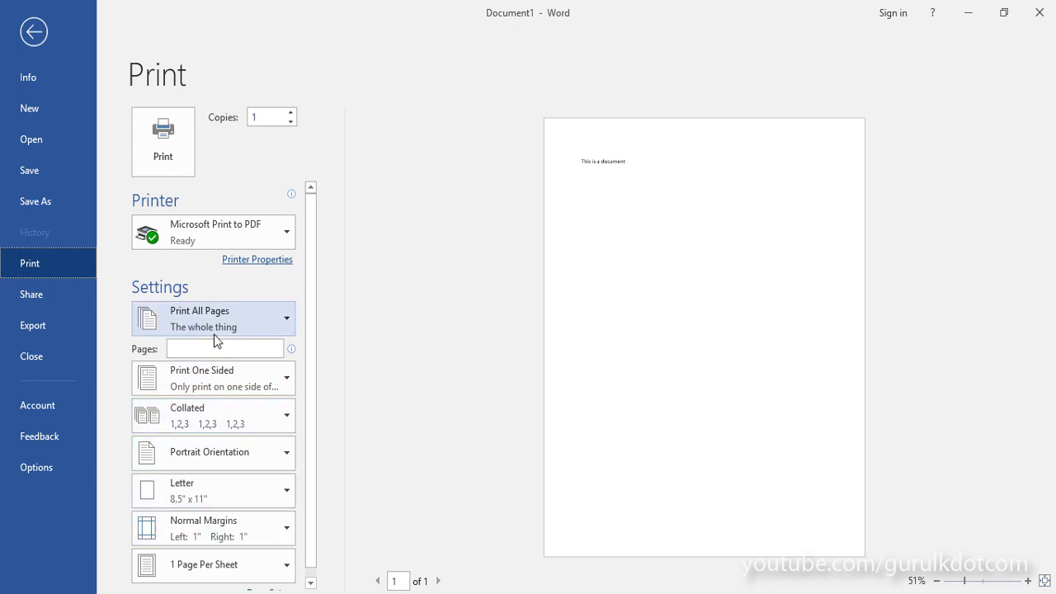
Set the print paper size to A4, check the printer list, then view the Share page
left_click(283, 492)
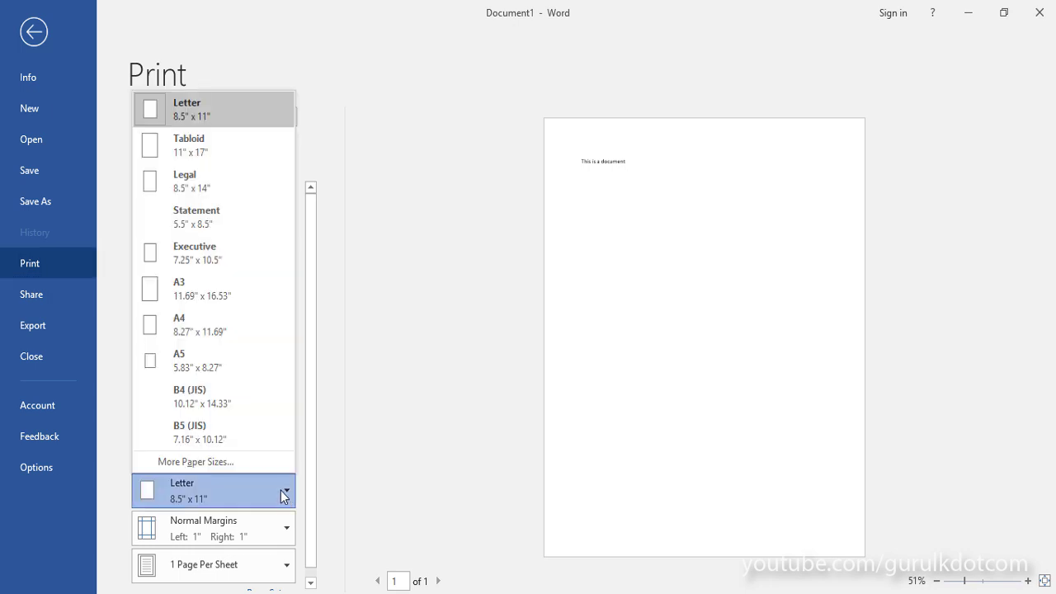
left_click(194, 326)
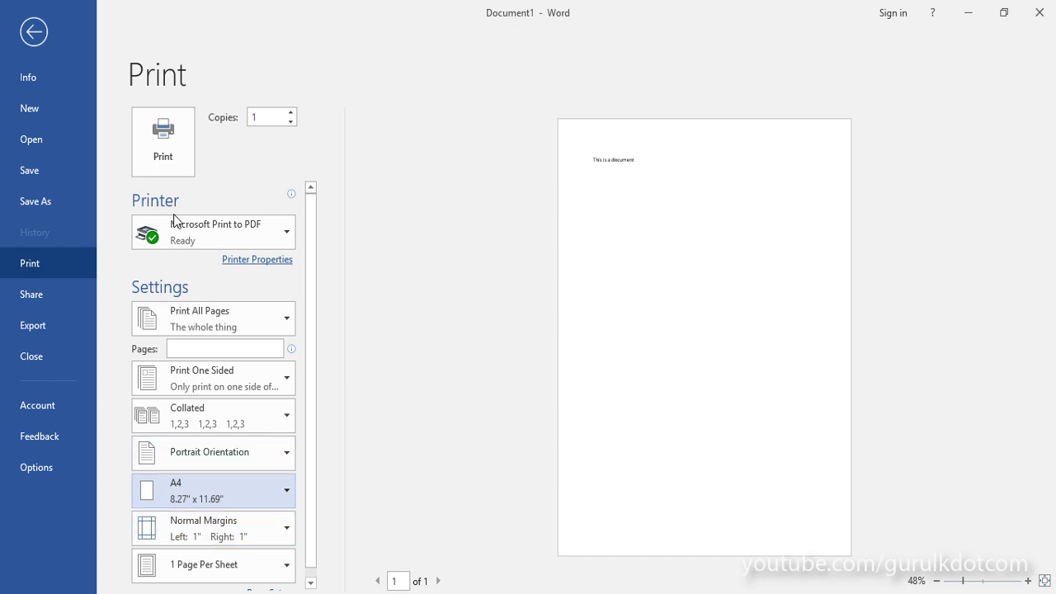
left_click(287, 237)
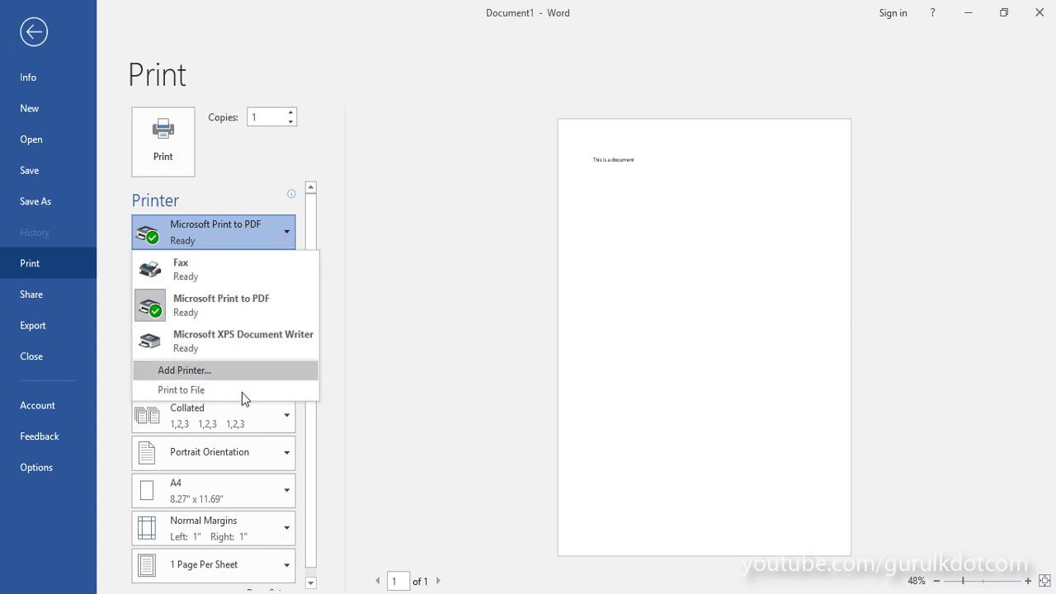
left_click(45, 294)
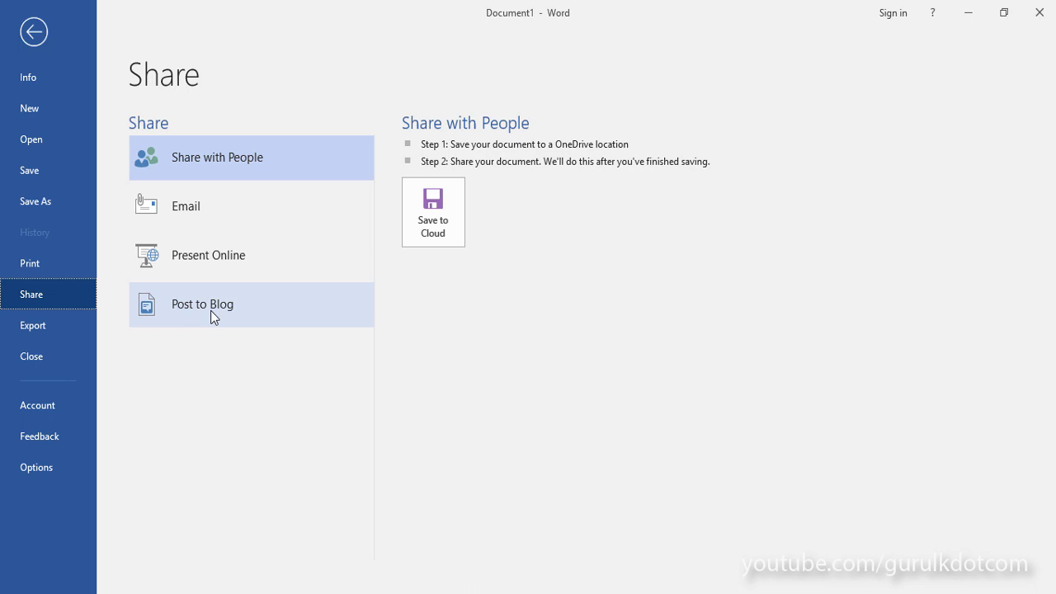
Show the Export page with Create PDF/XPS Document and Change File Type
left_click(26, 325)
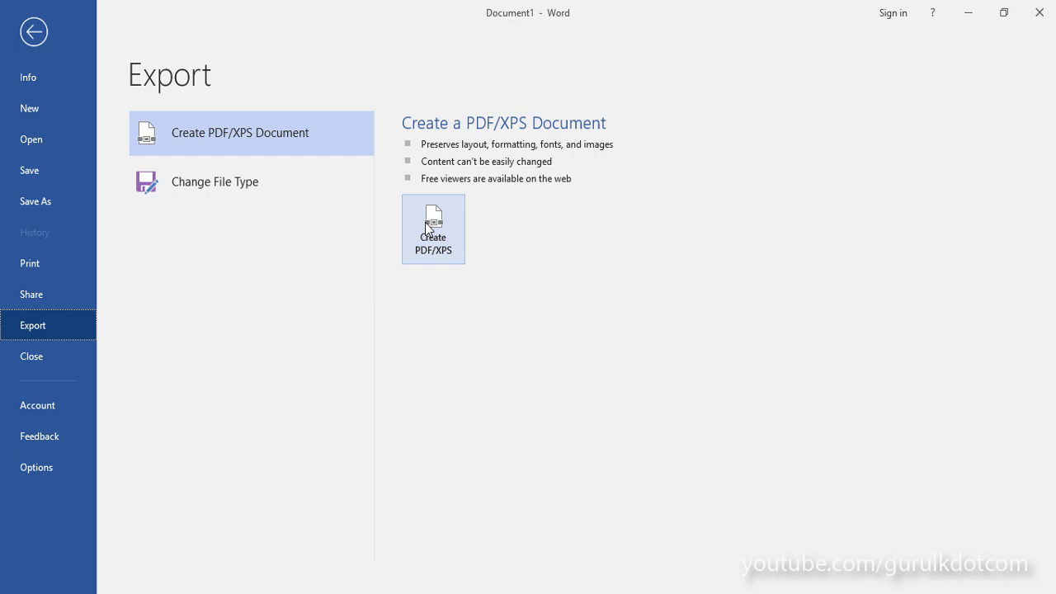
View the Change File Type options, then try closing Document1 and cancel at the save prompt
left_click(212, 193)
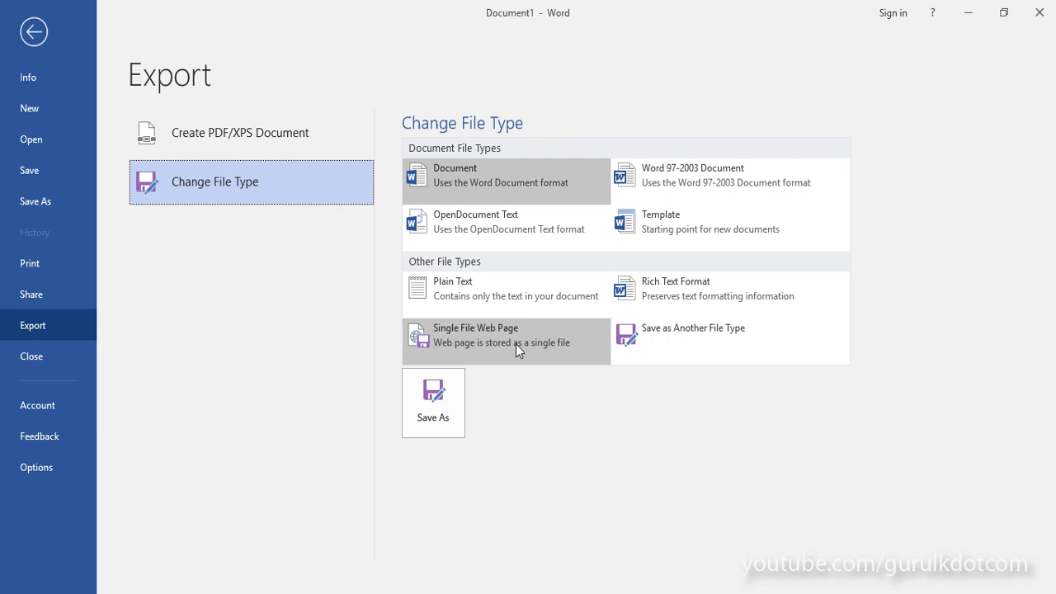
left_click(54, 359)
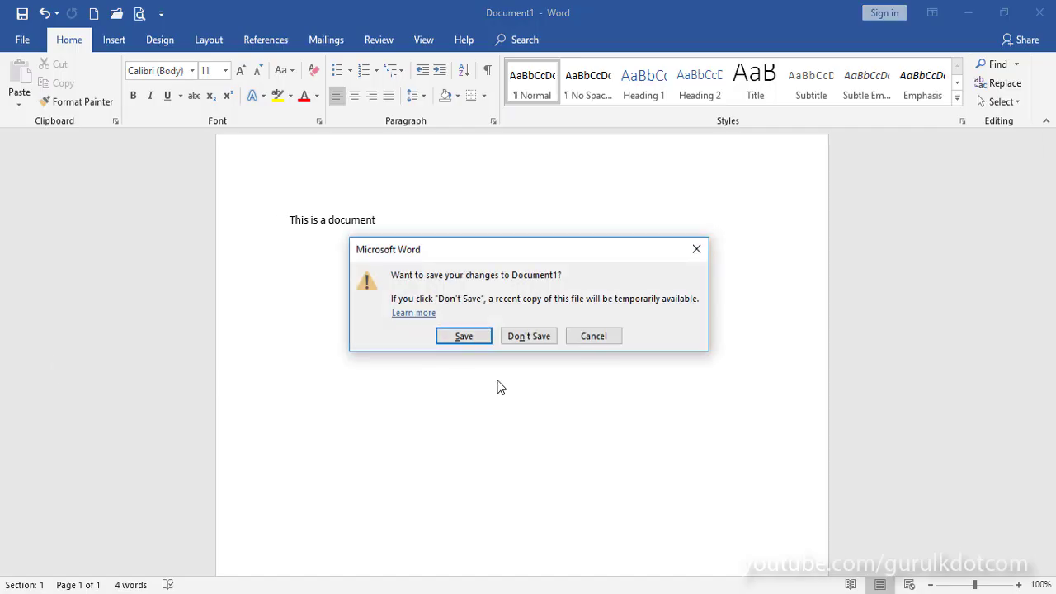
left_click(600, 336)
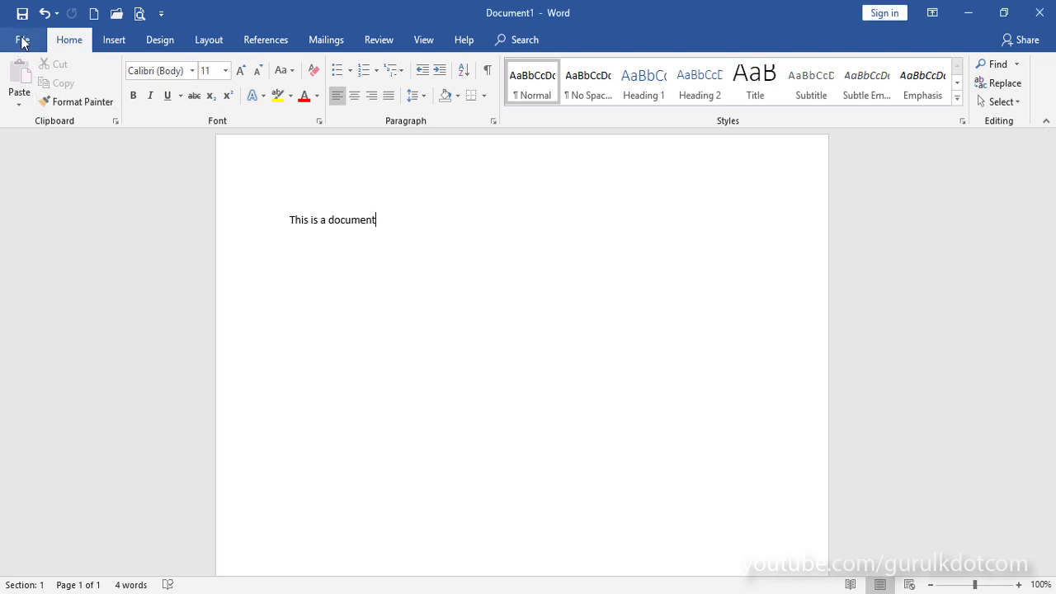
Check the Account page's Update Options list, then launch the Windows Feedback window
left_click(20, 40)
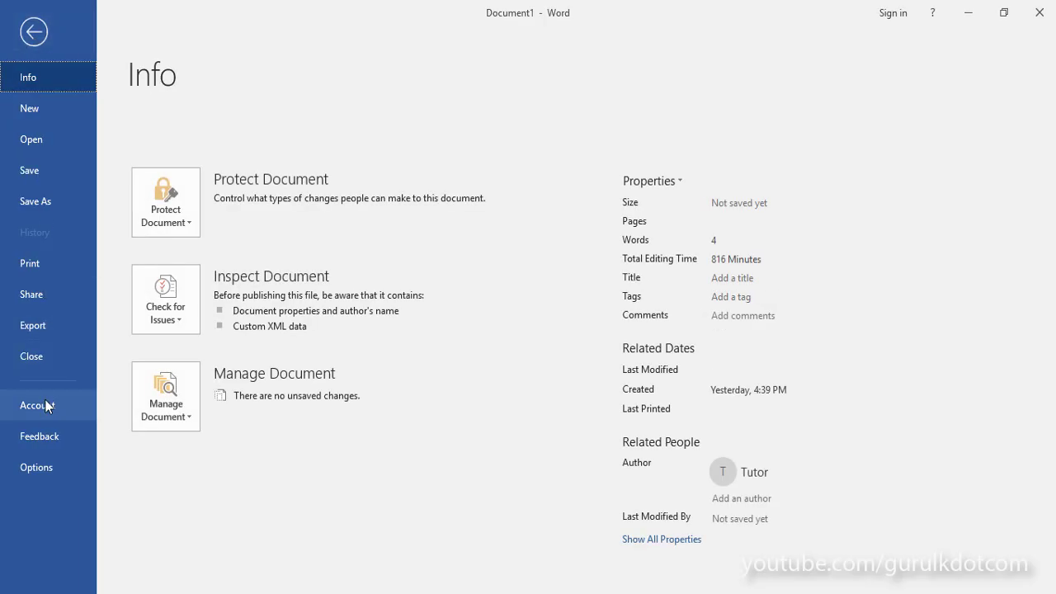
left_click(45, 399)
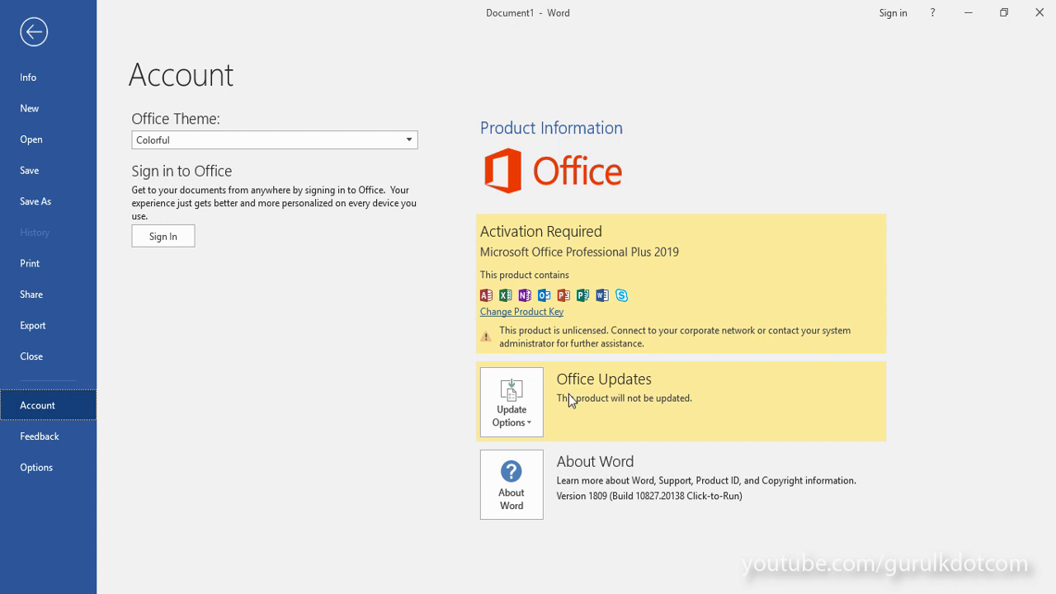
left_click(522, 423)
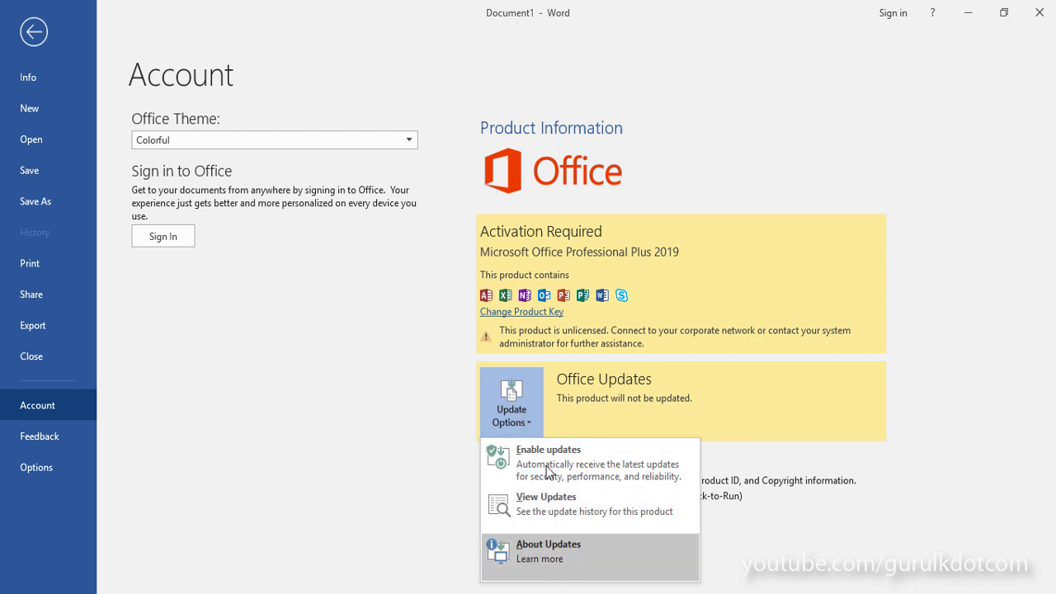
left_click(362, 404)
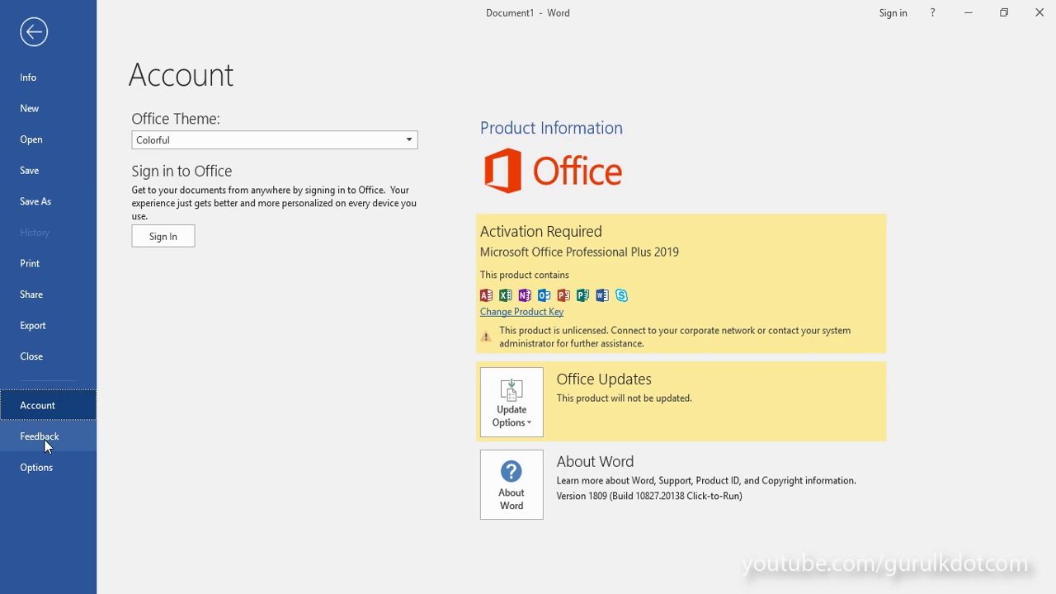
left_click(43, 437)
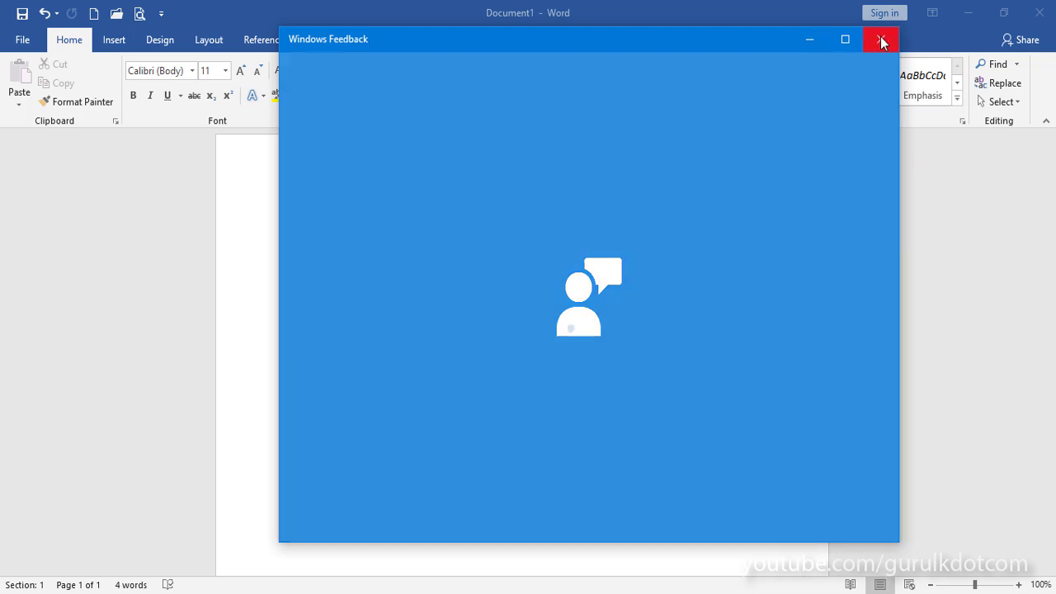
Close Windows Feedback, view Word Options' General page, then cancel back to Document1
left_click(880, 39)
left_click(22, 39)
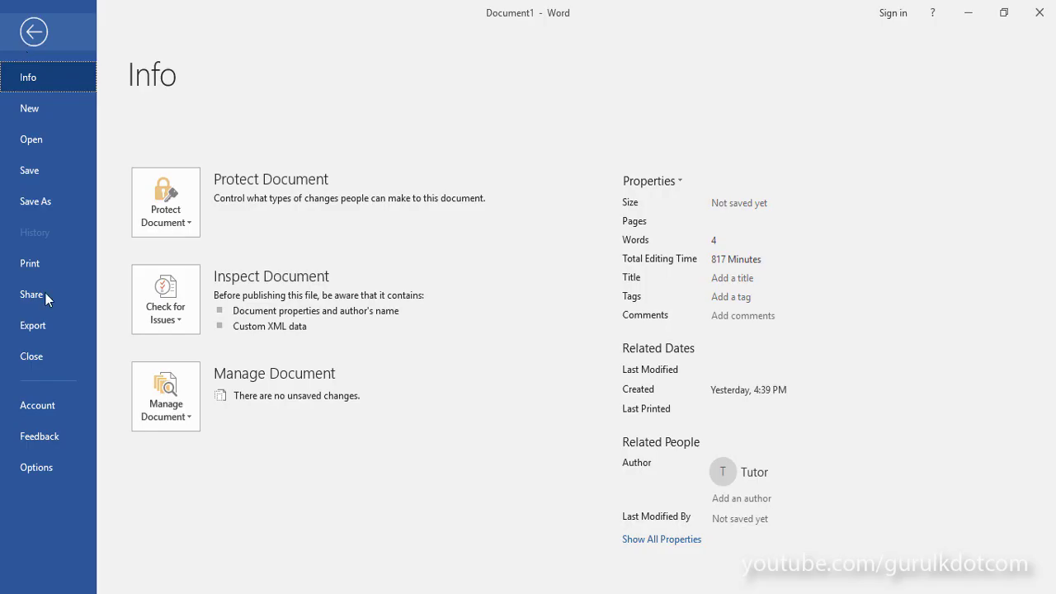
left_click(34, 470)
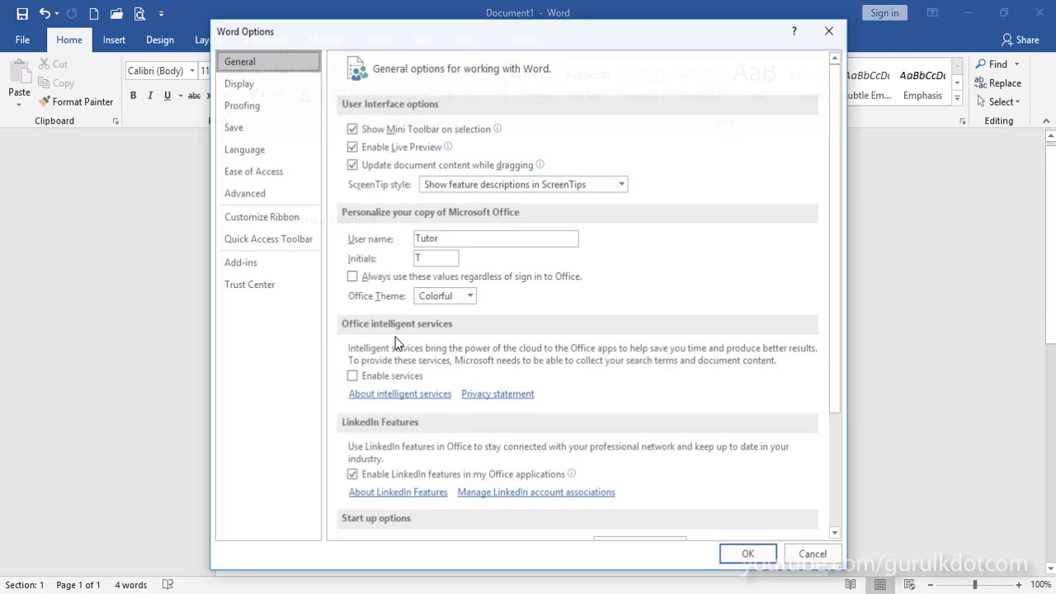
left_click_drag(293, 30, 263, 31)
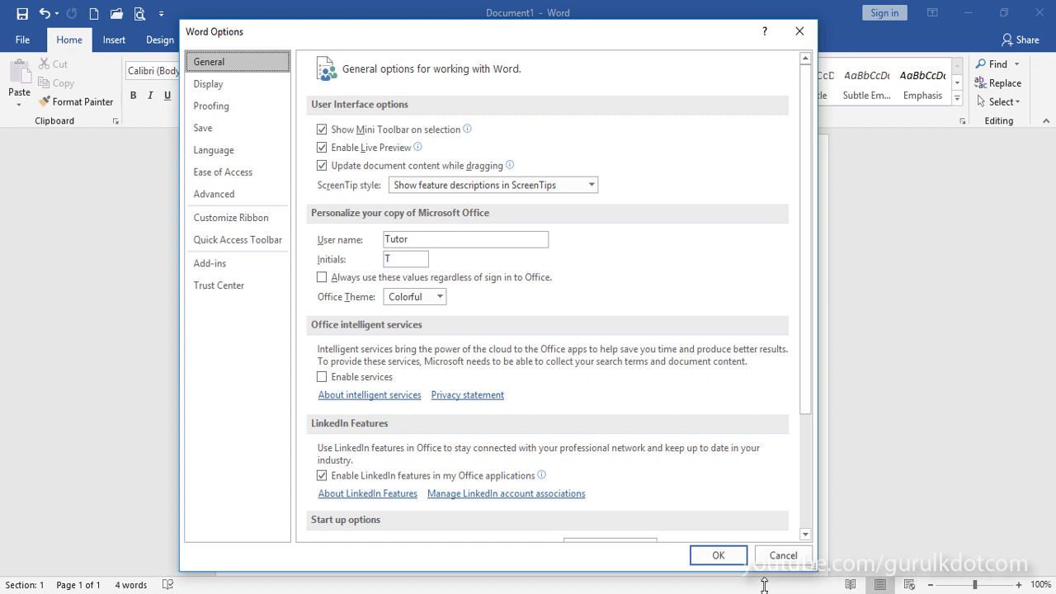
left_click(783, 555)
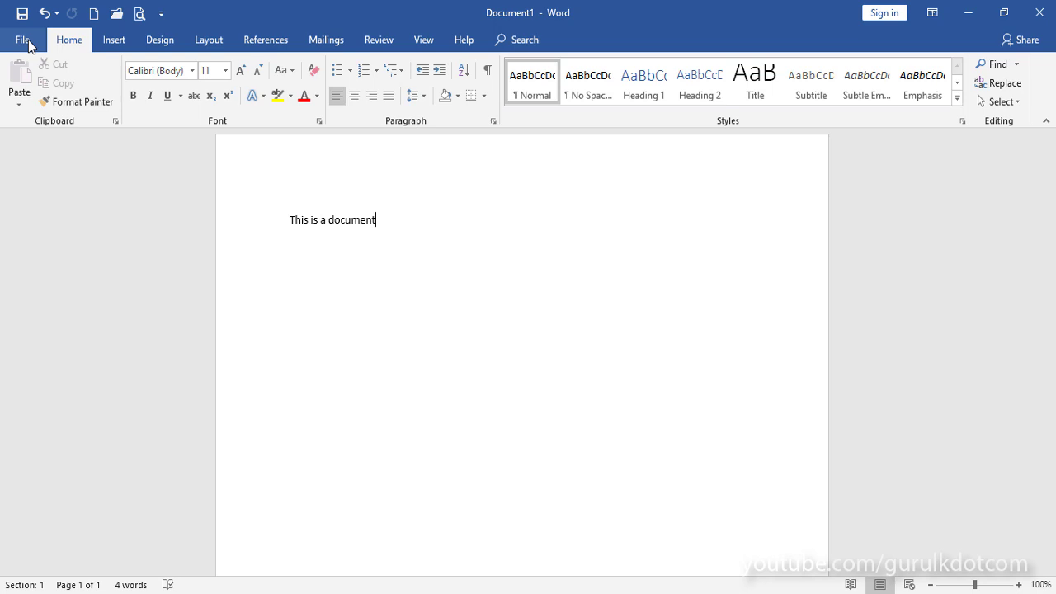
left_click(28, 40)
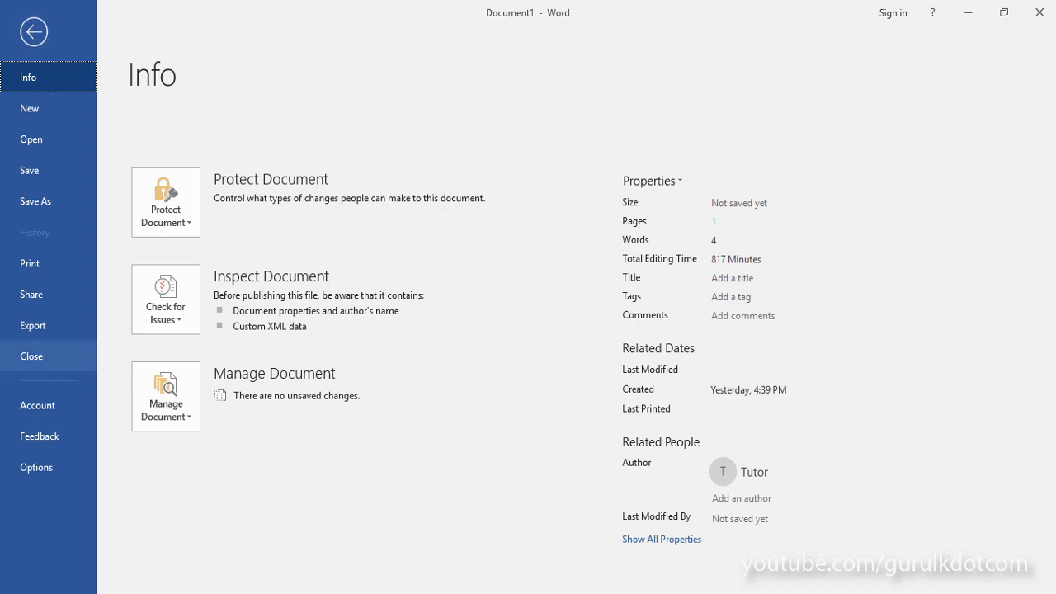
left_click(37, 33)
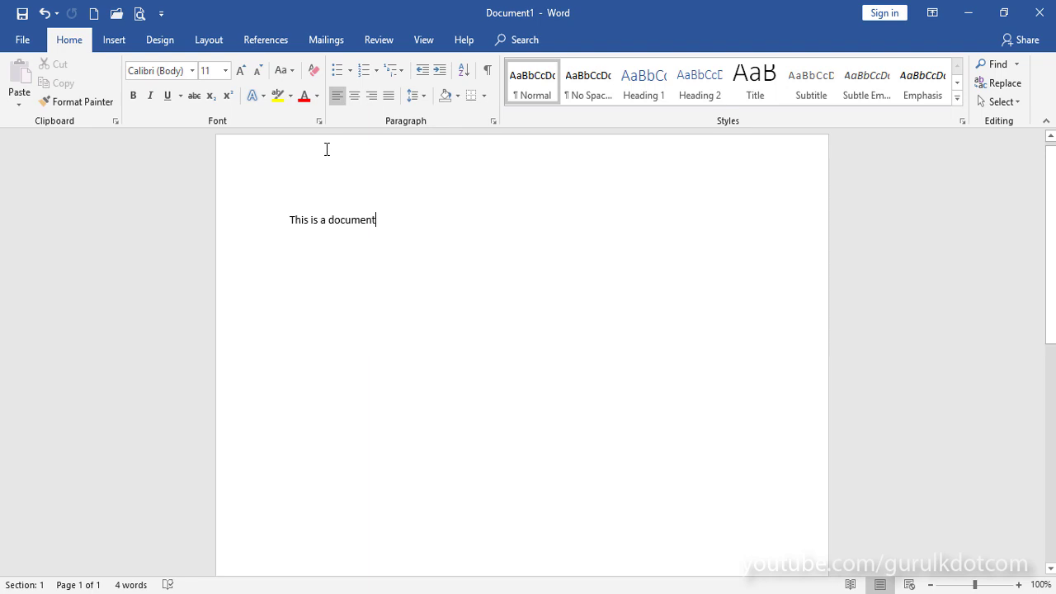